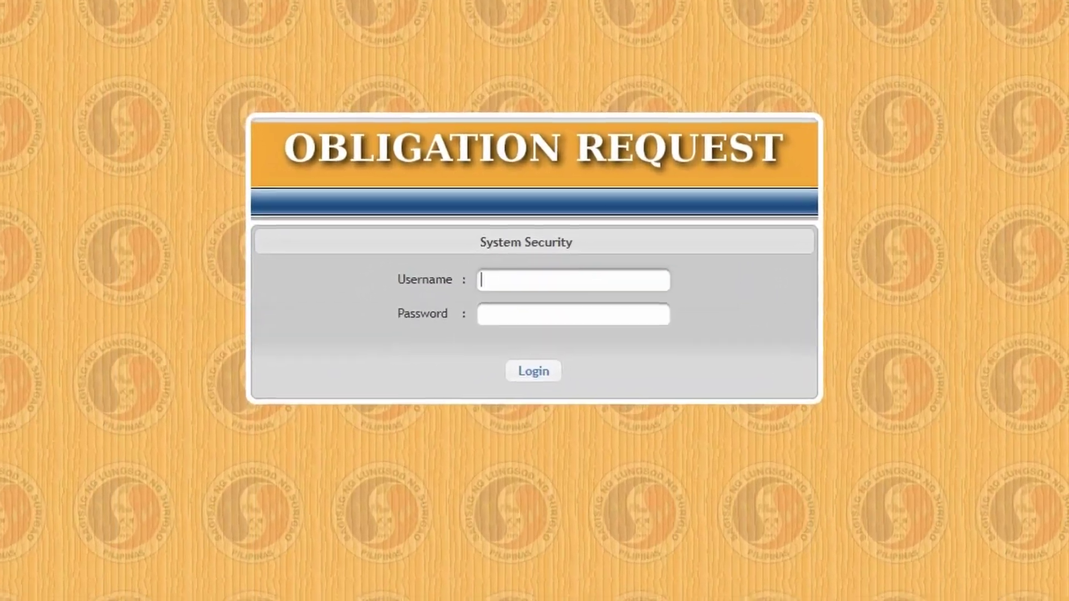
Log in to the Obligation Request system with the username and password.
{"action": "type", "text": "#######"}
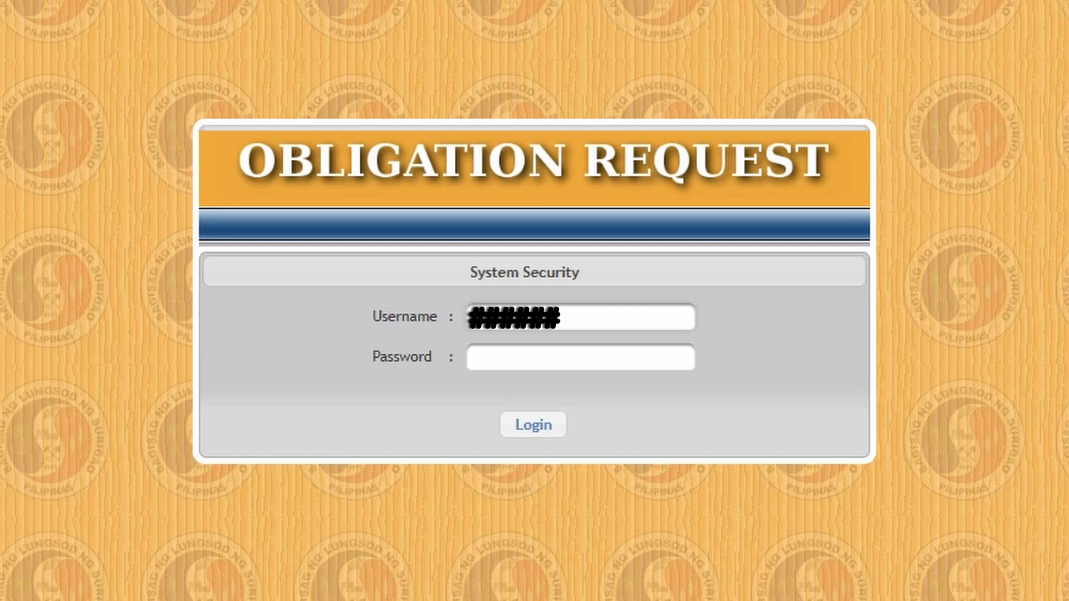
{"action": "key", "text": "Tab"}
{"action": "type", "text": "•••"}
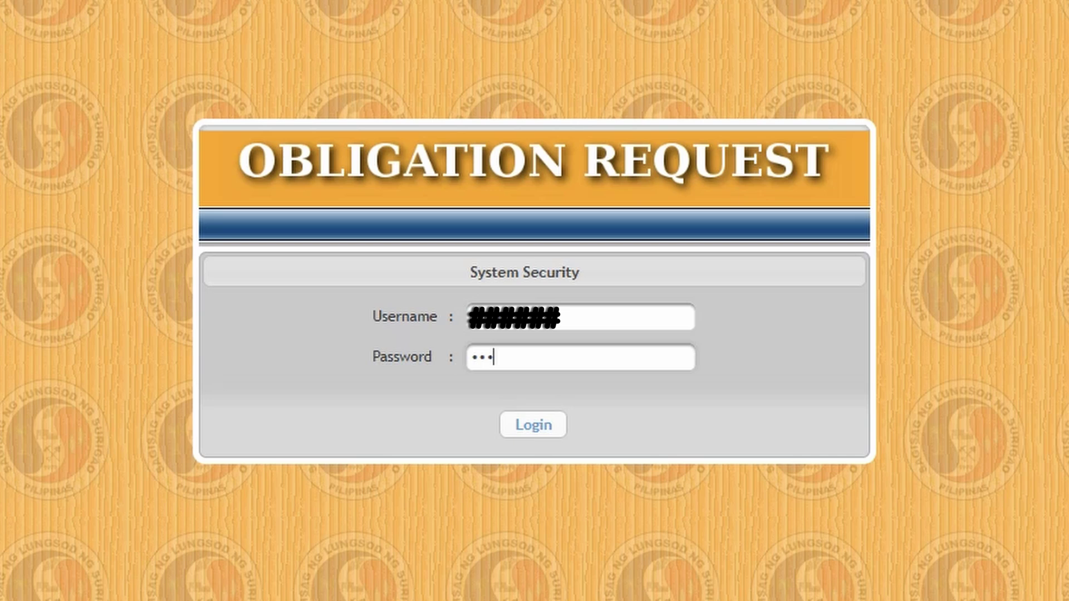
{"action": "key", "text": "Tab"}
{"action": "key", "text": "Return"}
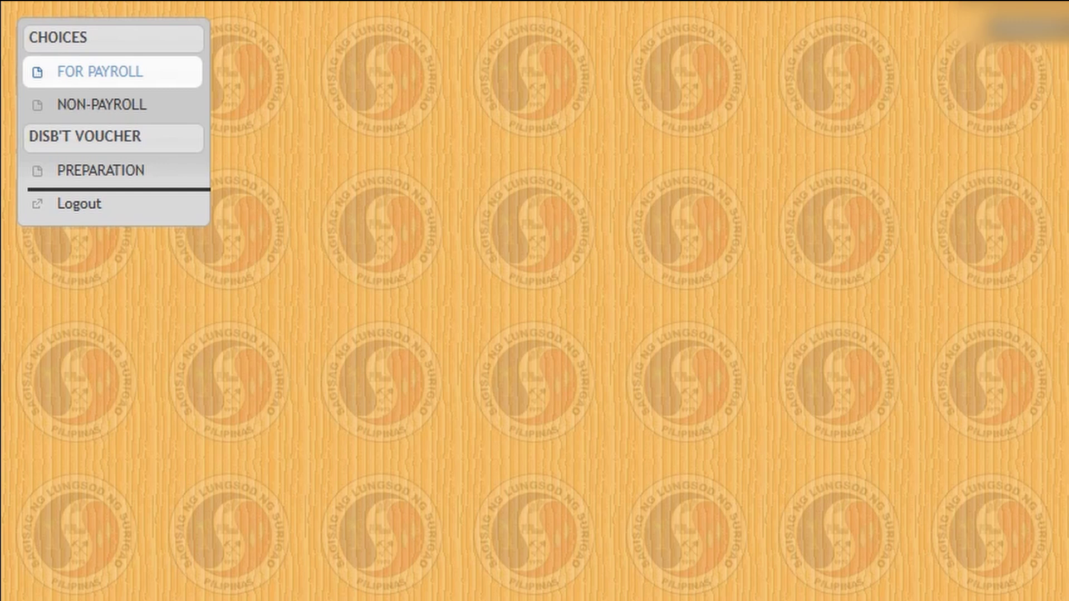
Open the For Payroll obligation request form and set its fund to GENERAL FUND PROPER.
{"action": "left_click", "coordinate": [101, 72]}
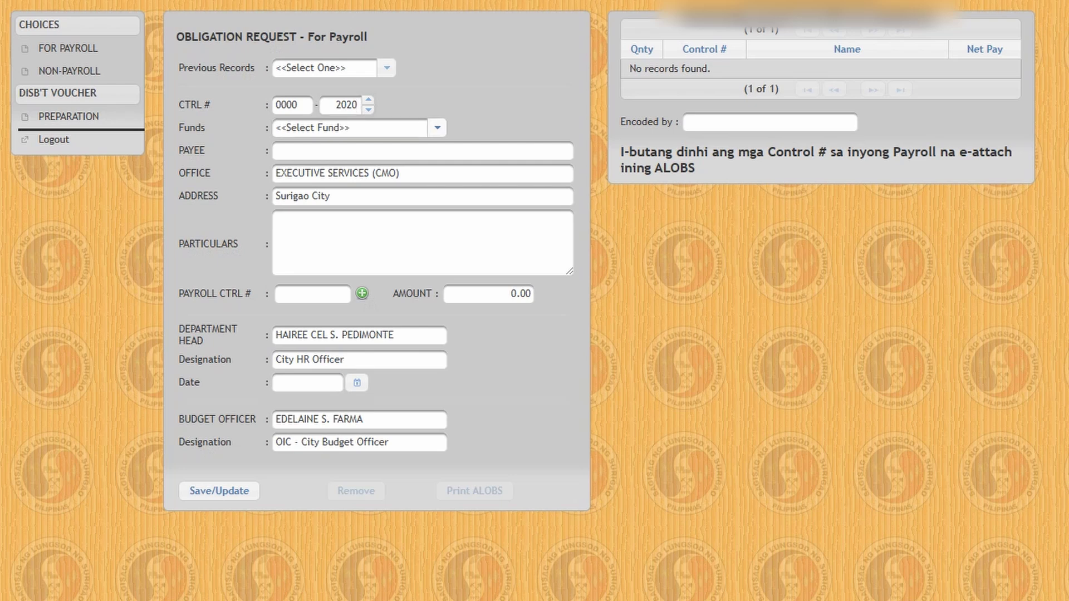
{"action": "left_click", "coordinate": [438, 127]}
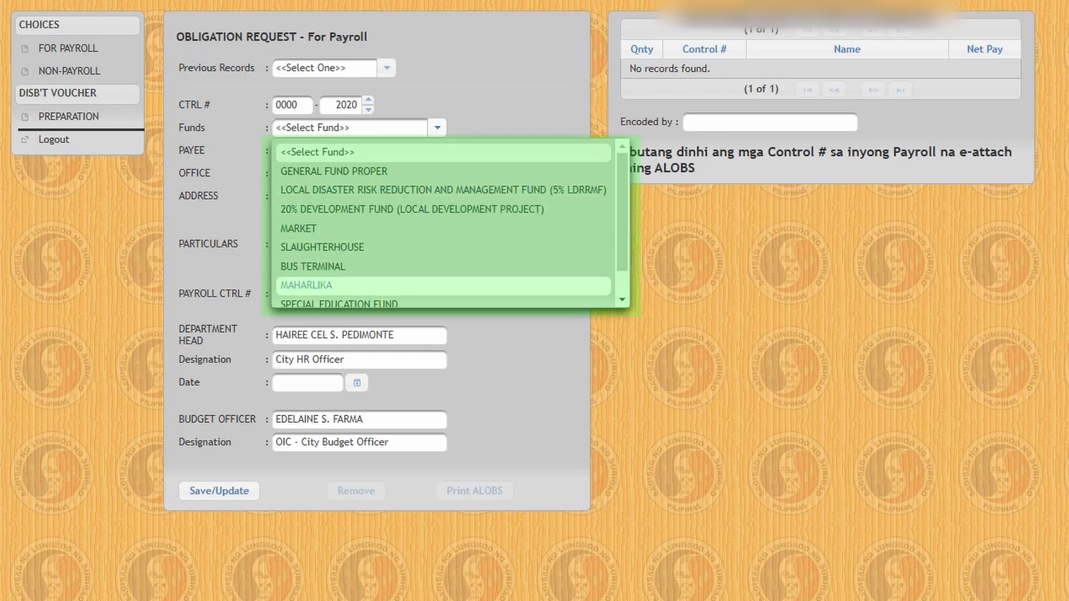
{"action": "scroll", "coordinate": [334, 270], "scroll_direction": "down", "scroll_amount": 1}
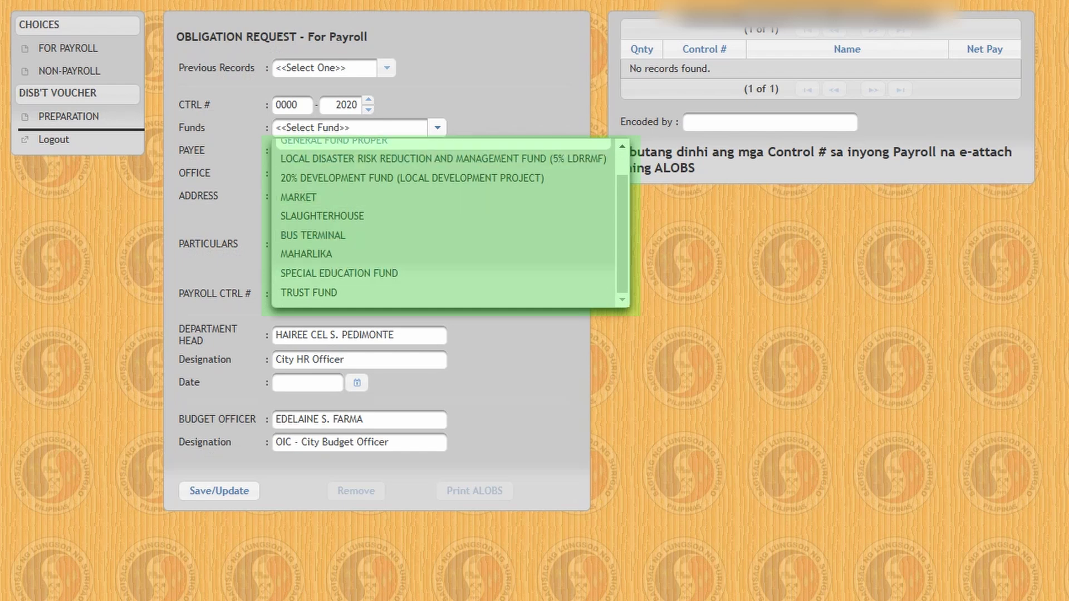
{"action": "scroll", "coordinate": [334, 168], "scroll_direction": "up", "scroll_amount": 1}
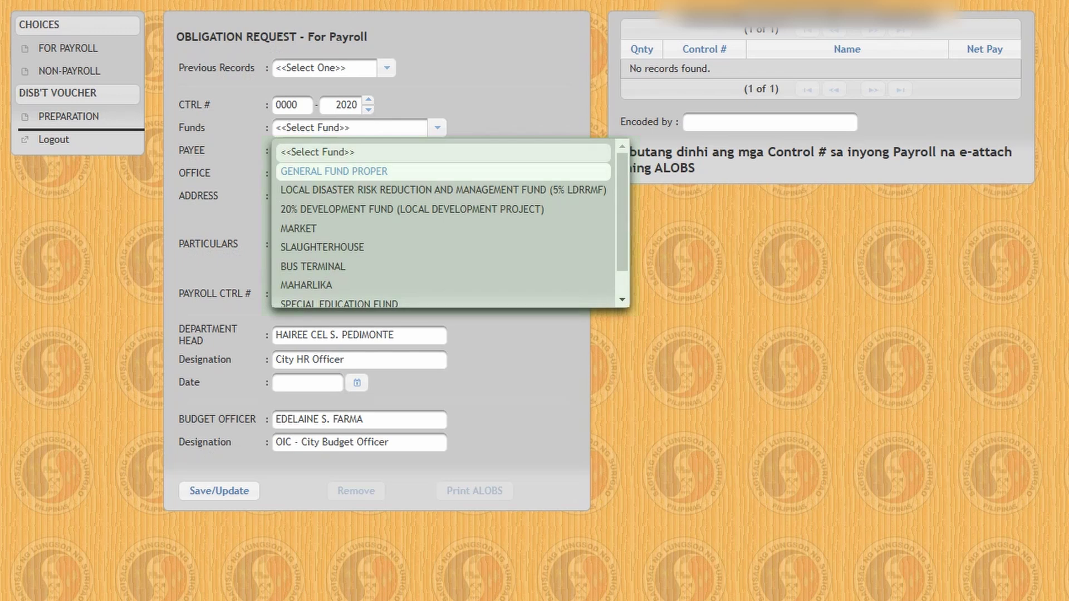
{"action": "left_click", "coordinate": [334, 171]}
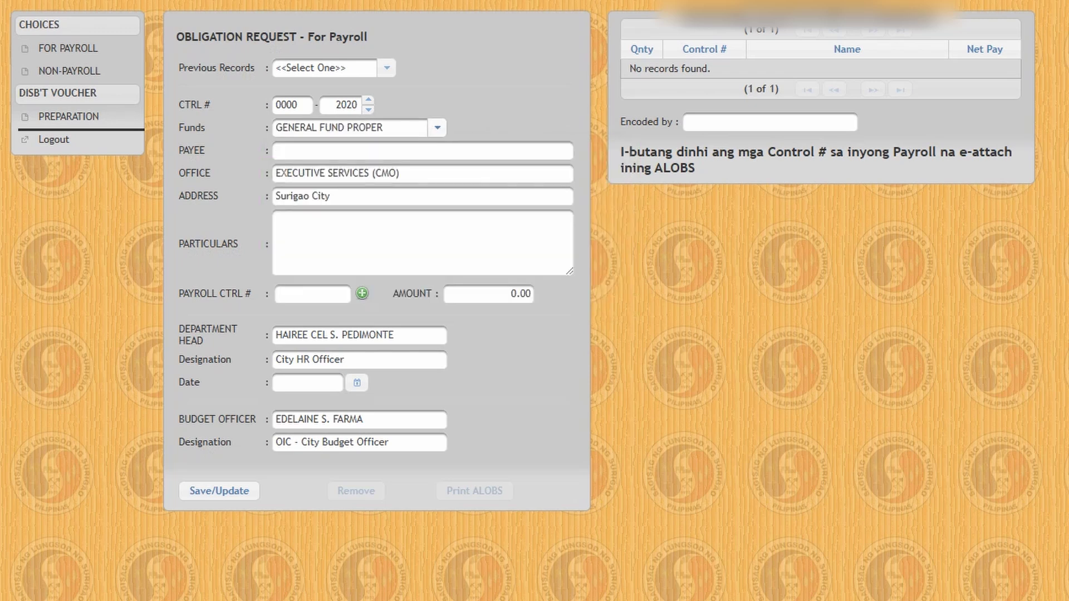
{"action": "left_click", "coordinate": [335, 151]}
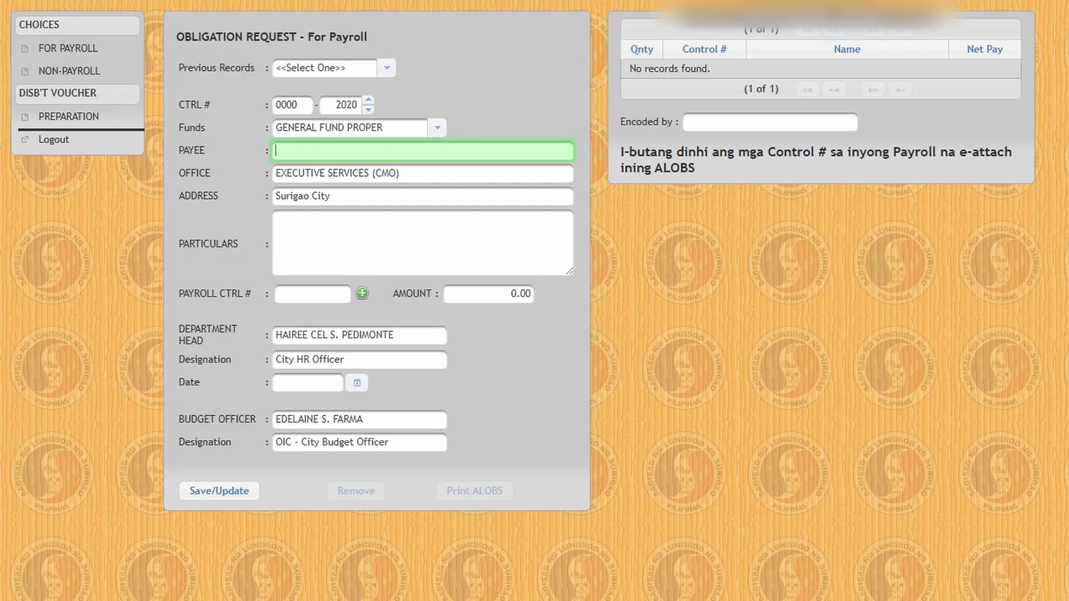
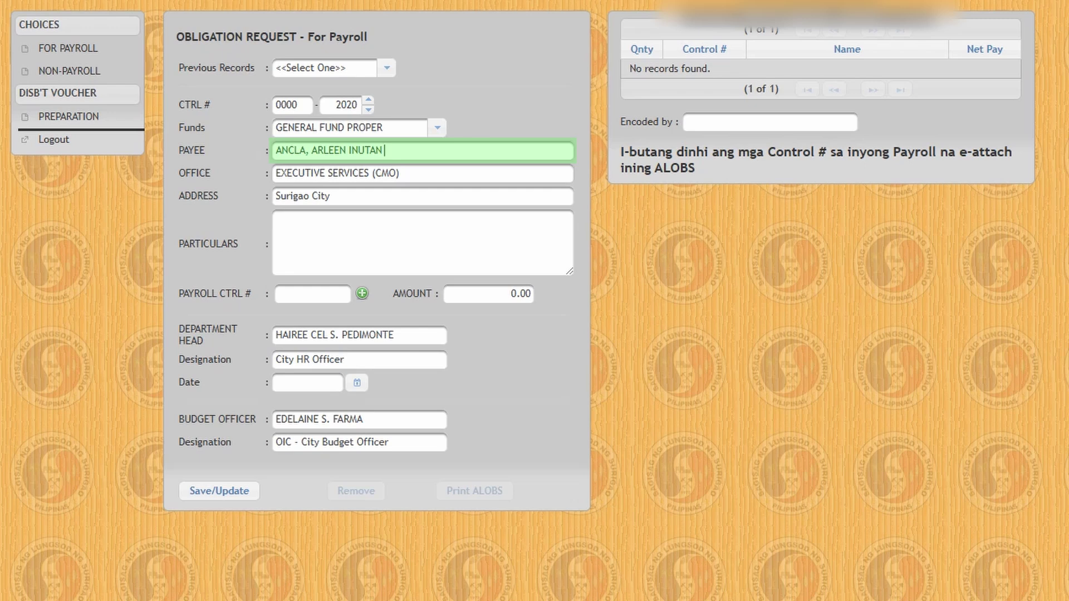
Paste the payee's name with 'et al' and enter particulars 'To payment of service rendered'.
{"action": "type", "text": "et al"}
{"action": "left_click", "coordinate": [275, 219]}
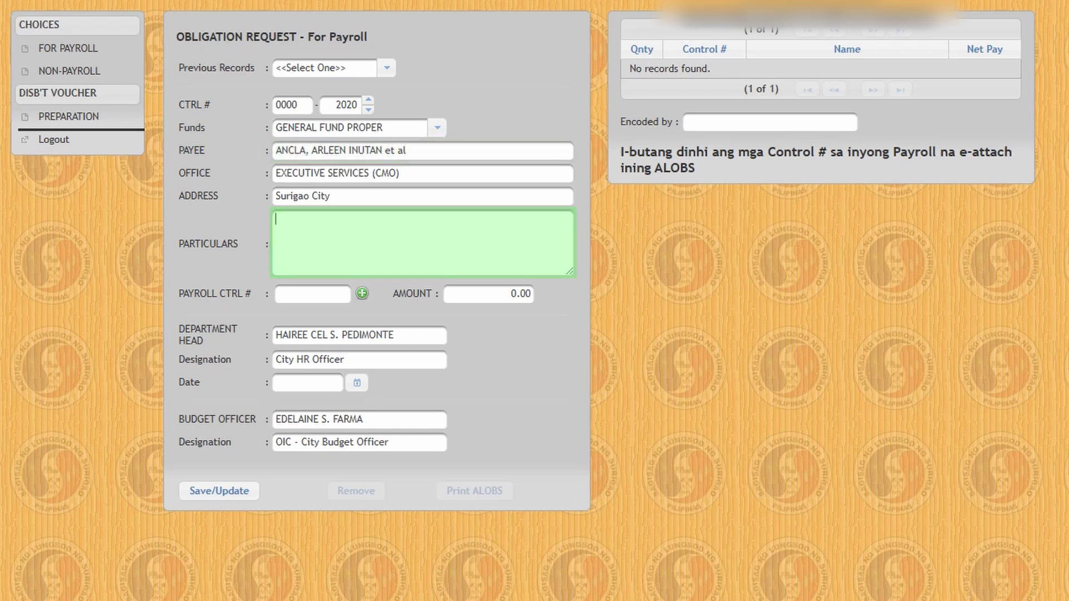
{"action": "type", "text": "To payment of service rendered"}
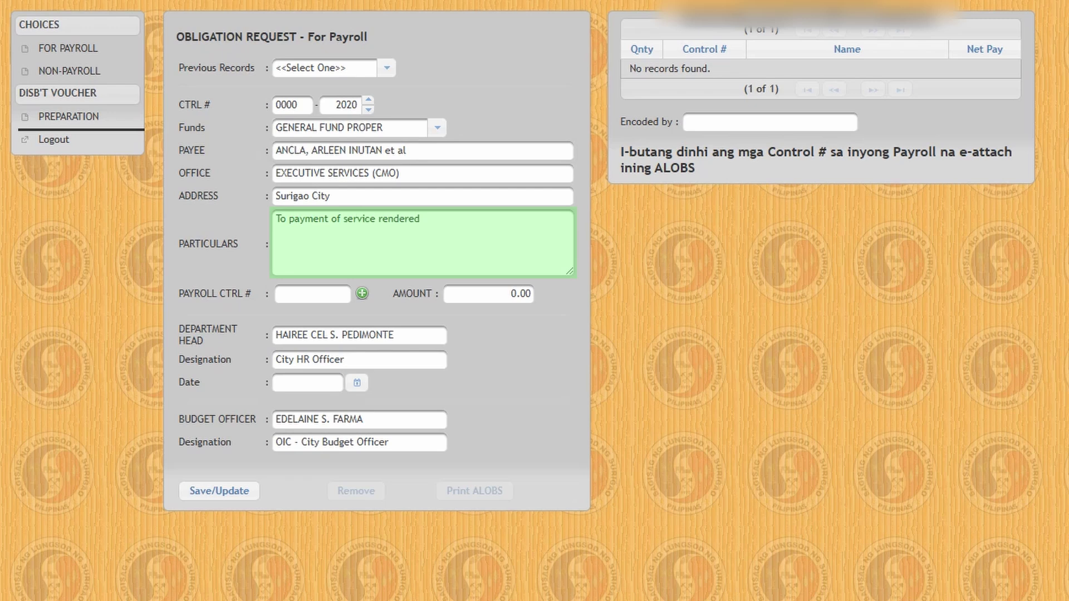
{"action": "type", "text": "...."}
{"action": "left_click", "coordinate": [312, 294]}
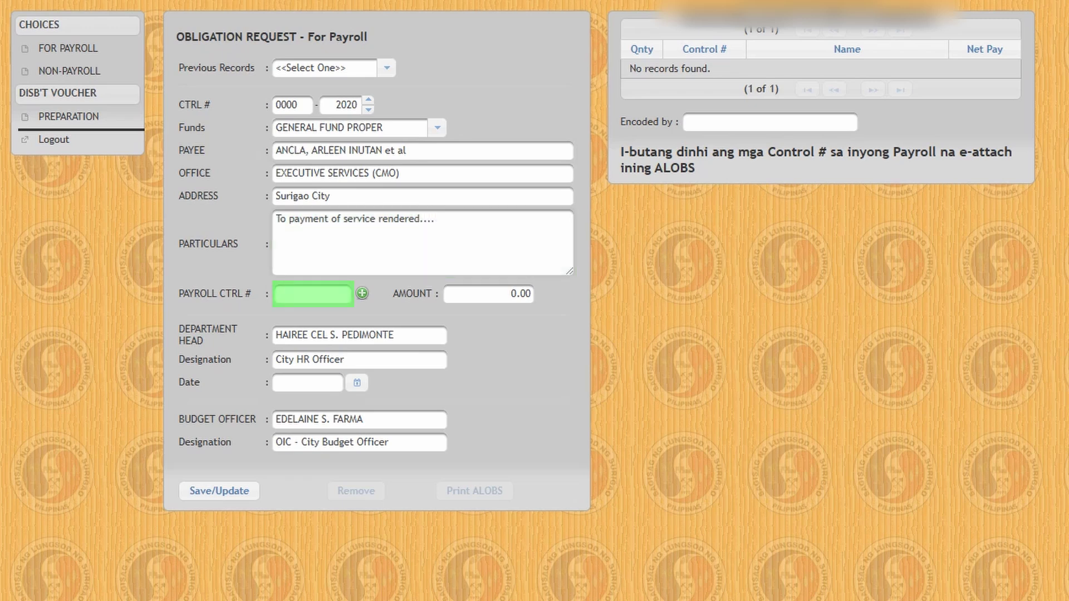
{"action": "key", "text": "Tab"}
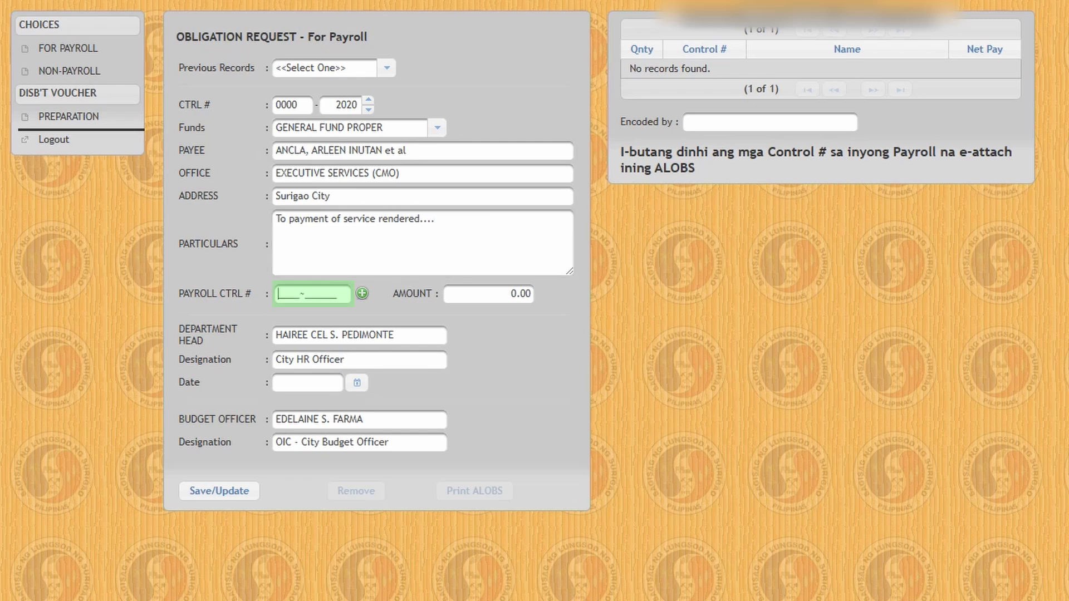
{"action": "key", "text": "alt+Tab"}
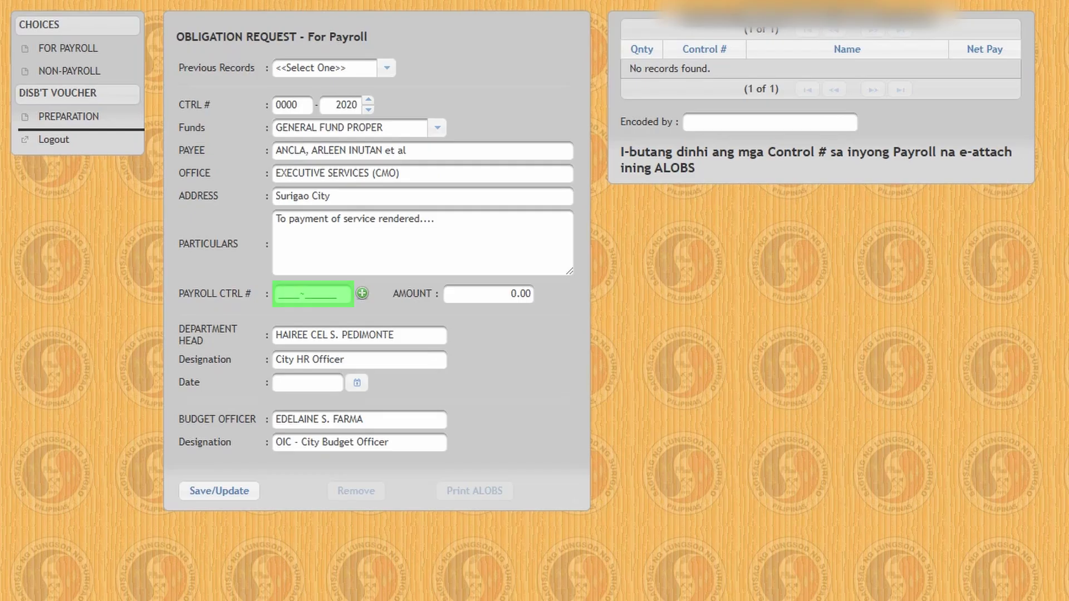
{"action": "type", "text": "2"}
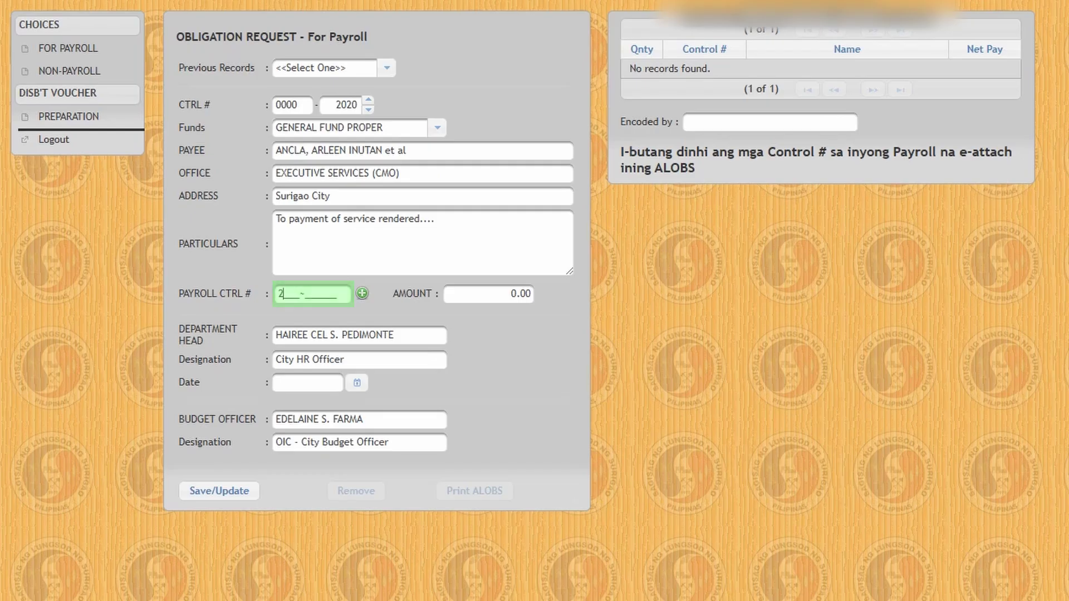
{"action": "type", "text": "020-"}
{"action": "type", "text": "0000"}
{"action": "type", "text": "70"}
{"action": "key", "text": "Return"}
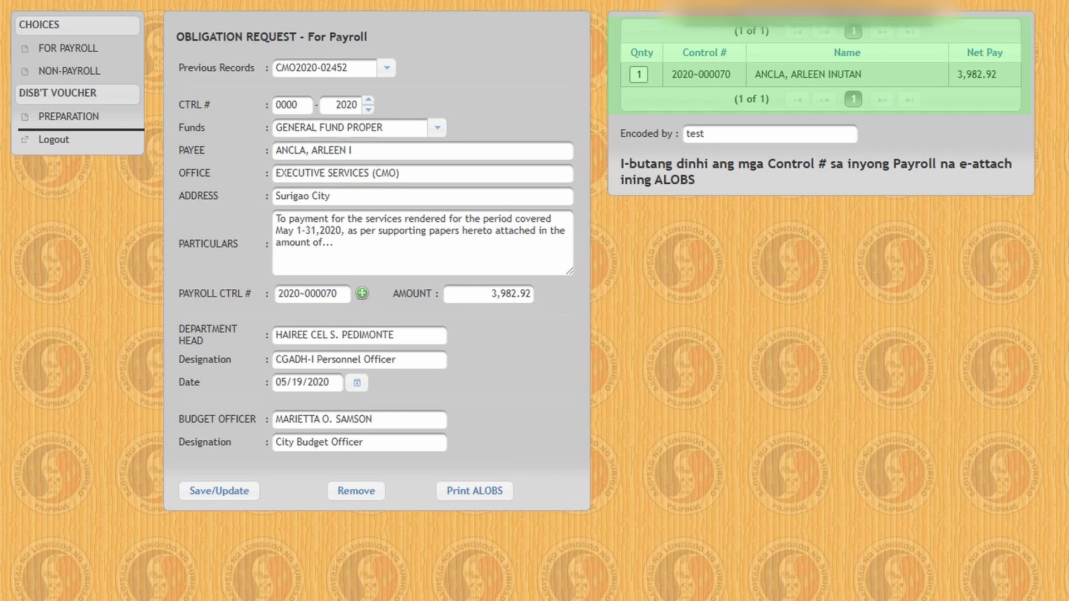
Check the 3,982.92 amount and generate the ALOBS certification PDF.
{"action": "left_click_drag", "start_coordinate": [492, 293], "coordinate": [531, 293]}
{"action": "left_click", "coordinate": [524, 294]}
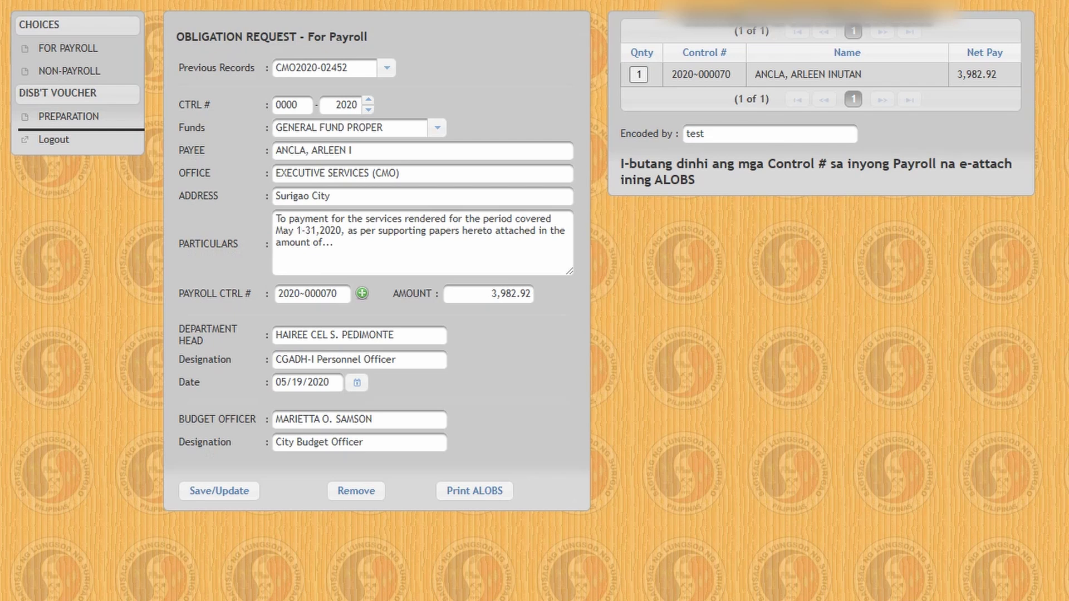
{"action": "left_click", "coordinate": [474, 491]}
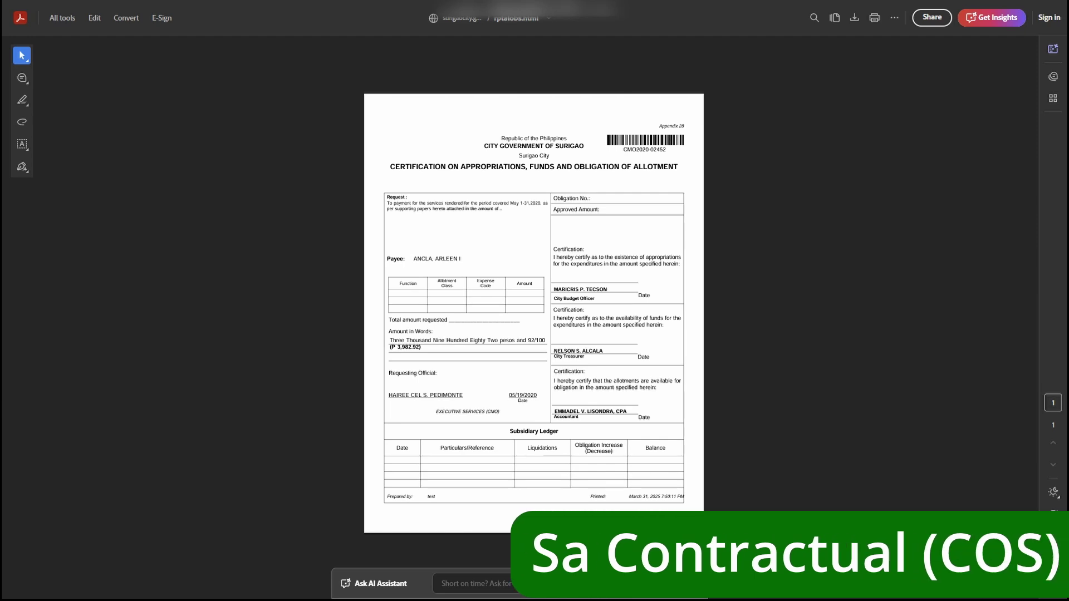
Switch the ALOBS PDF to fit-width view, then back to whole-page view.
{"action": "left_click", "coordinate": [1053, 535]}
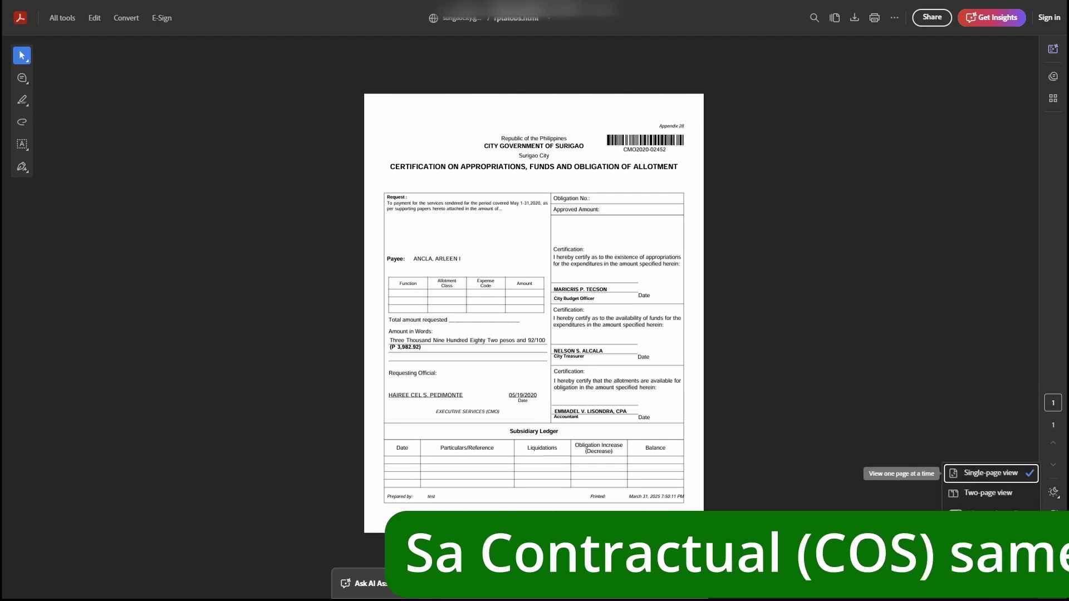
{"action": "left_click", "coordinate": [992, 542]}
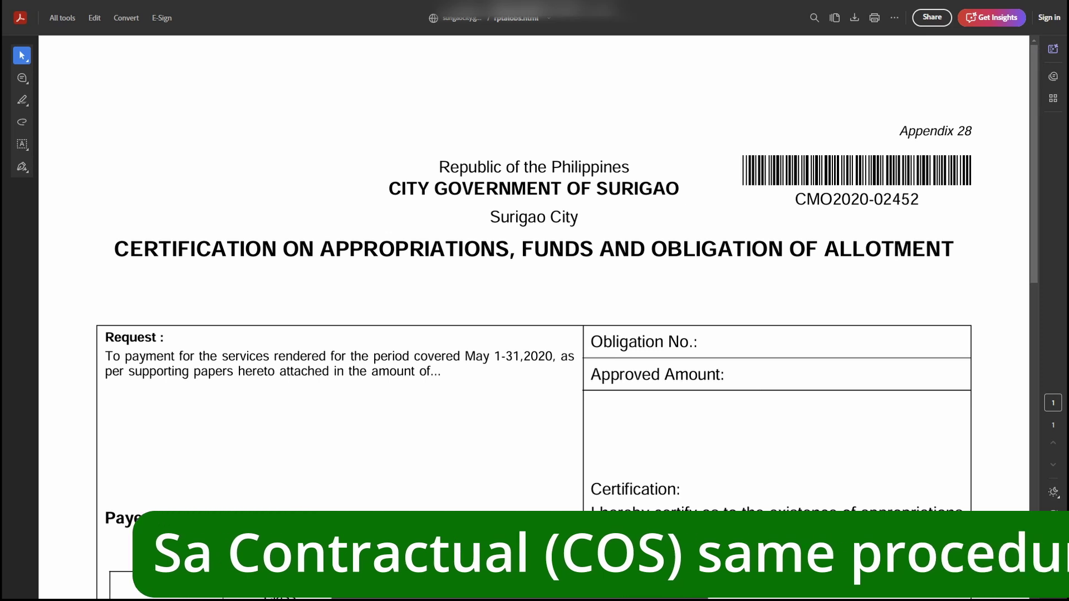
{"action": "left_click", "coordinate": [1053, 536]}
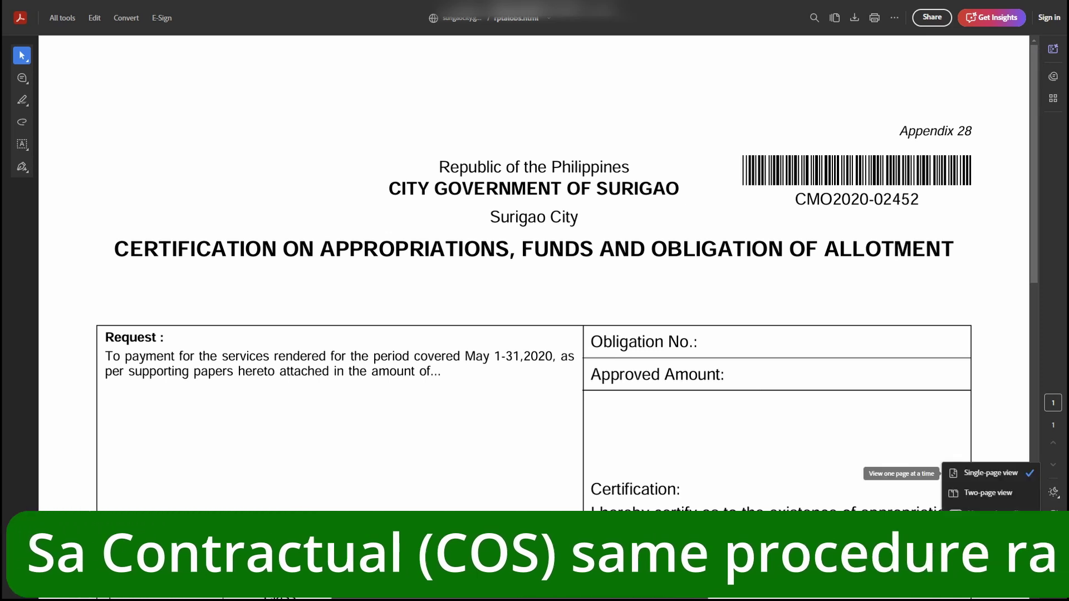
{"action": "left_click", "coordinate": [992, 473]}
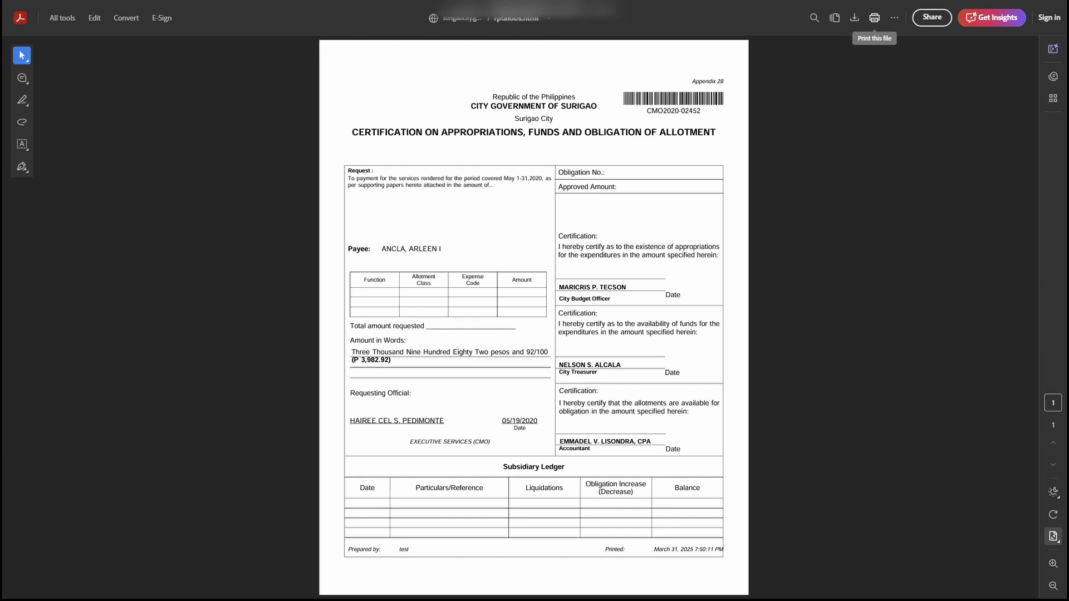
Print the ALOBS certification and close the PDF to return to the form.
{"action": "left_click", "coordinate": [874, 17]}
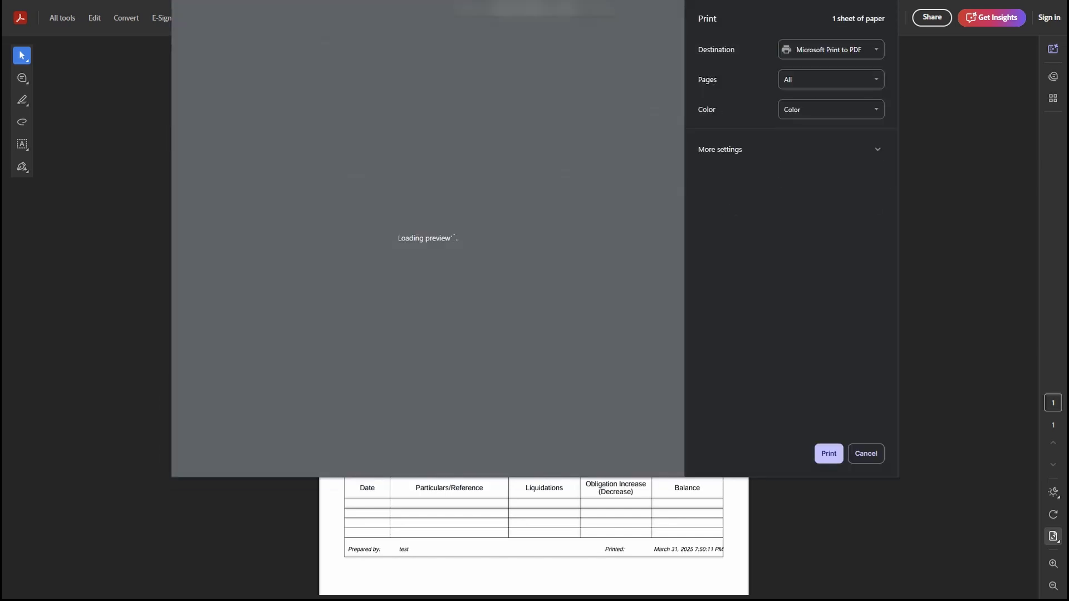
{"action": "key", "text": "Return"}
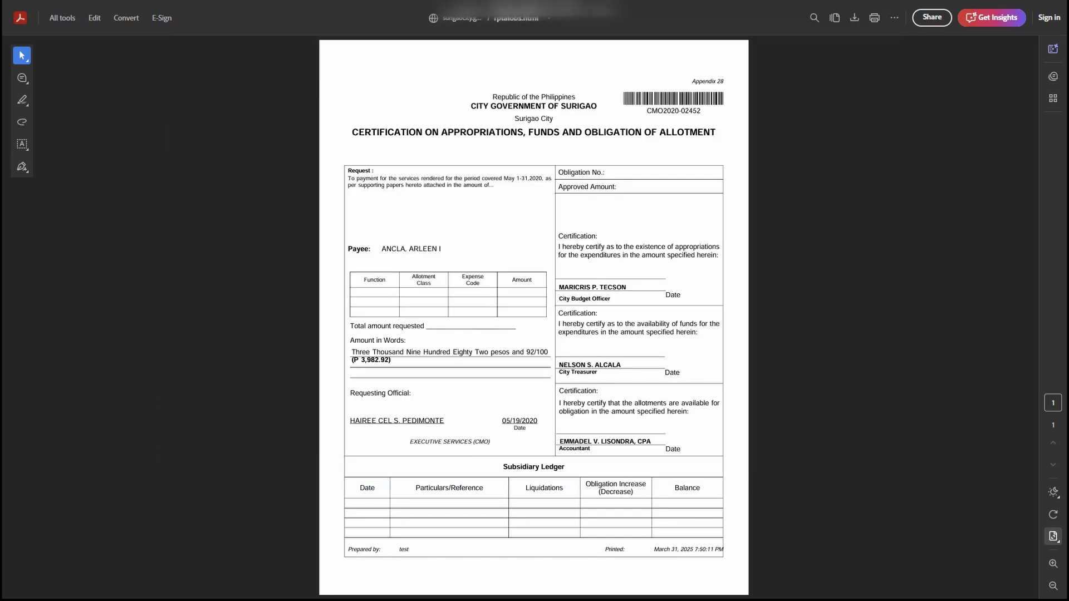
{"action": "key", "text": "ctrl+w"}
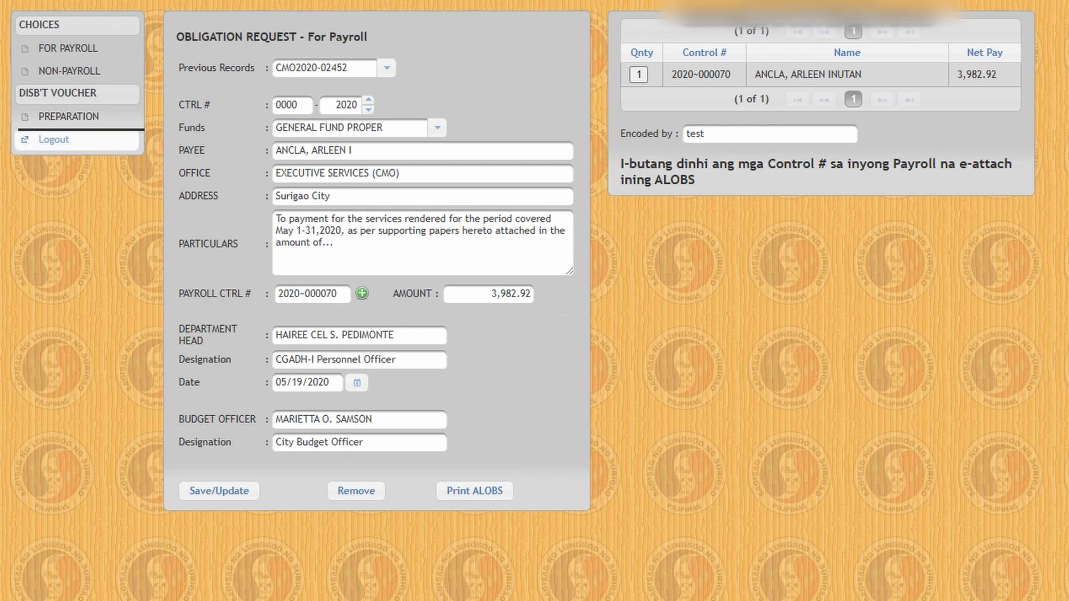
Log out using Logout in the CHOICES menu.
{"action": "left_click", "coordinate": [53, 139]}
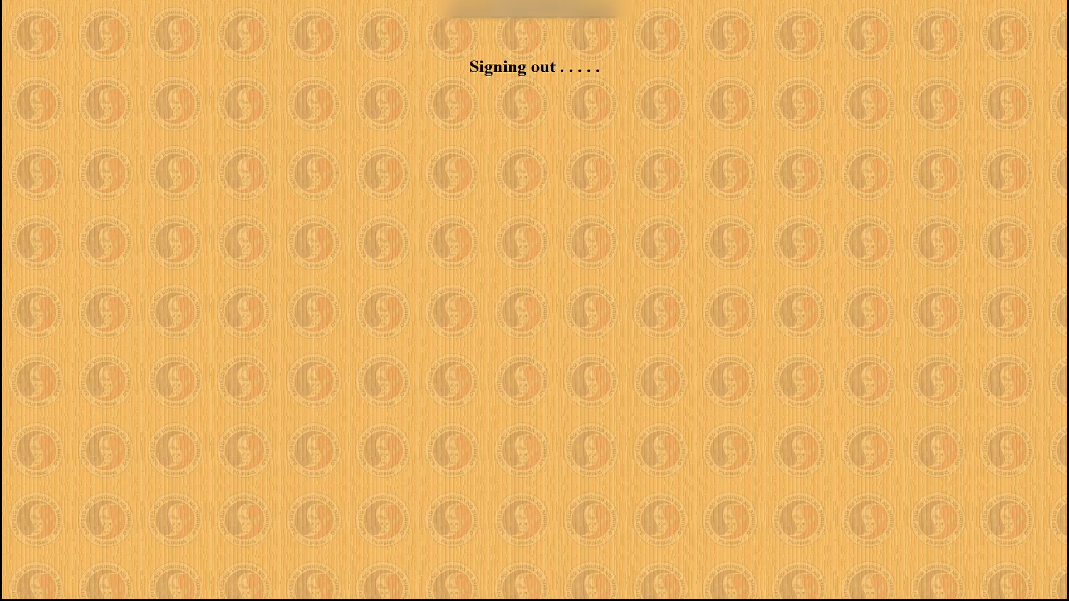